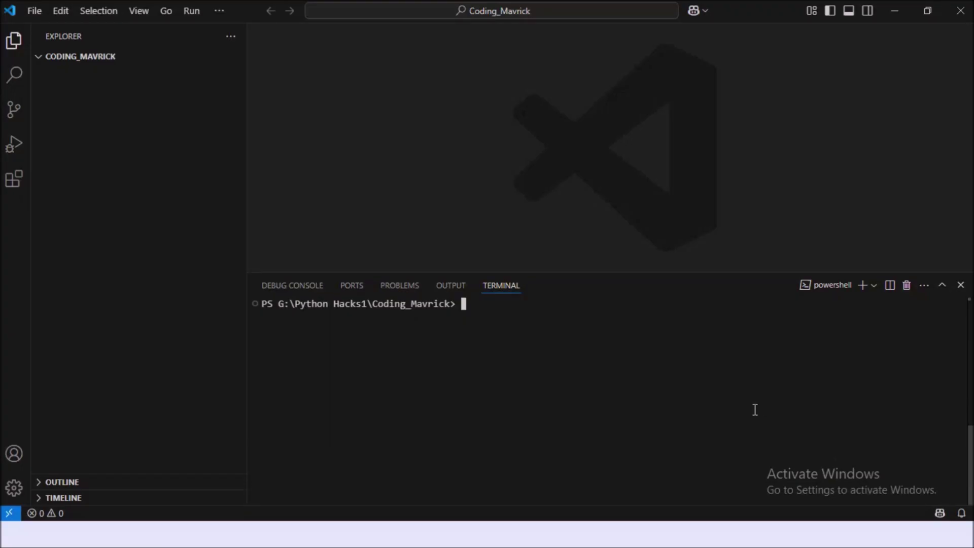
{"action": "type", "text": "pytho"}
{"action": "type", "text": "n --"}
{"action": "type", "text": "version"}
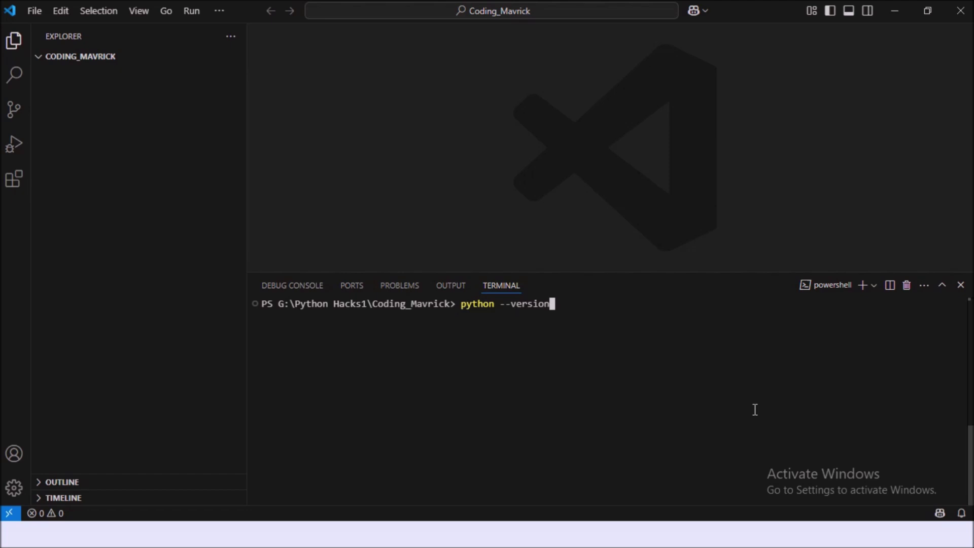
Run python --version and confirm the terminal reports Python 3.13.2.
{"action": "key", "text": "Return"}
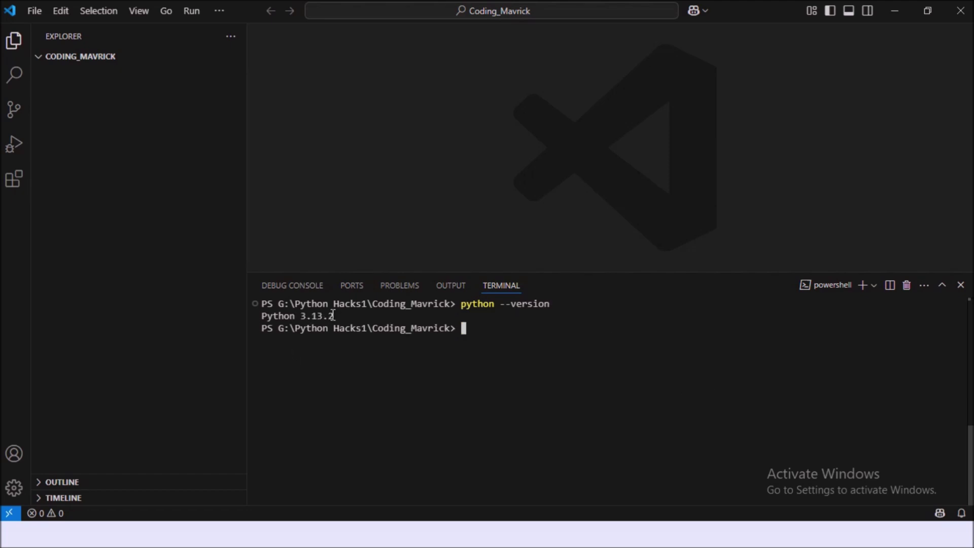
{"action": "left_click_drag", "start_coordinate": [333, 315], "coordinate": [261, 315]}
{"action": "left_click", "coordinate": [559, 349]}
{"action": "type", "text": "pip in"}
{"action": "type", "text": "s"}
{"action": "type", "text": "tall "}
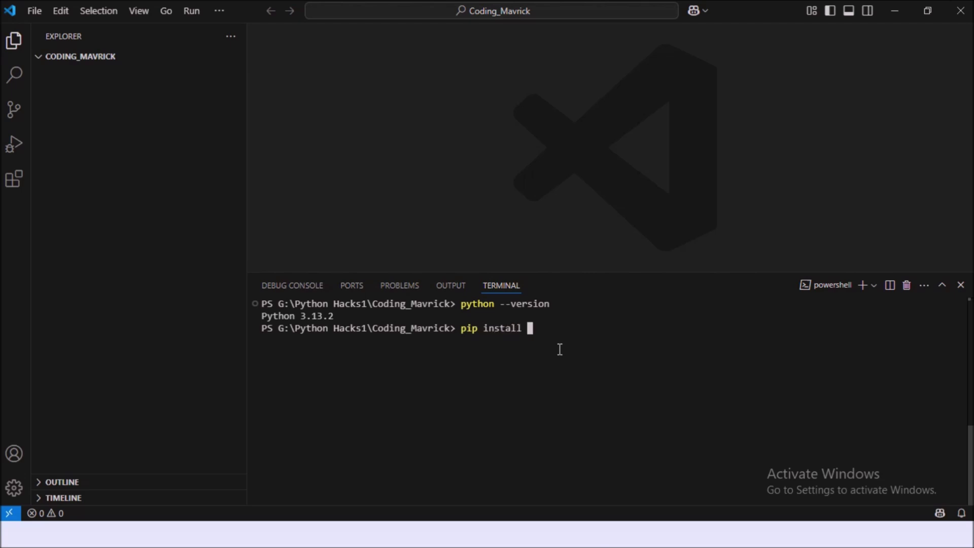
{"action": "type", "text": "request"}
{"action": "type", "text": "s"}
Install the requests package with pip, confirming requests 2.32.3 installed successfully.
{"action": "key", "text": "Return"}
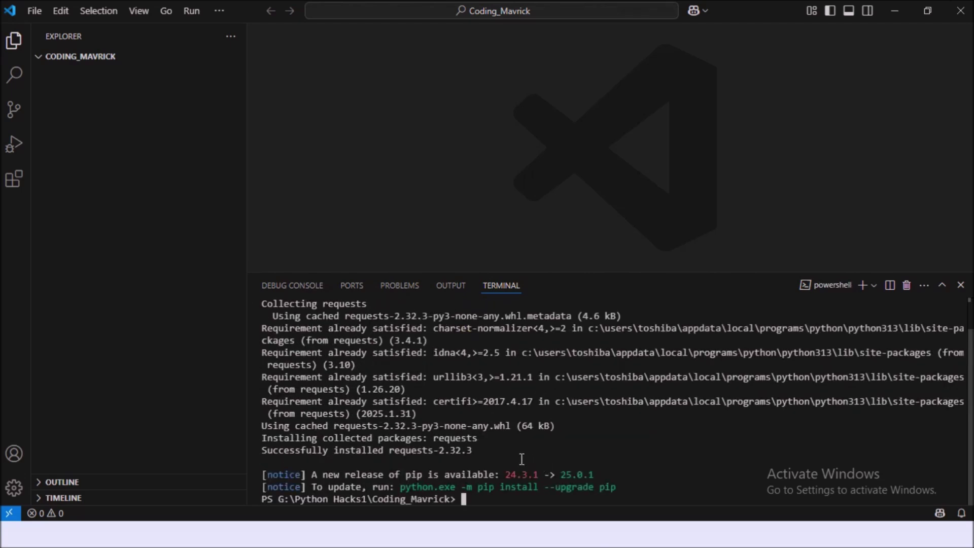
{"action": "left_click_drag", "start_coordinate": [496, 453], "coordinate": [250, 318]}
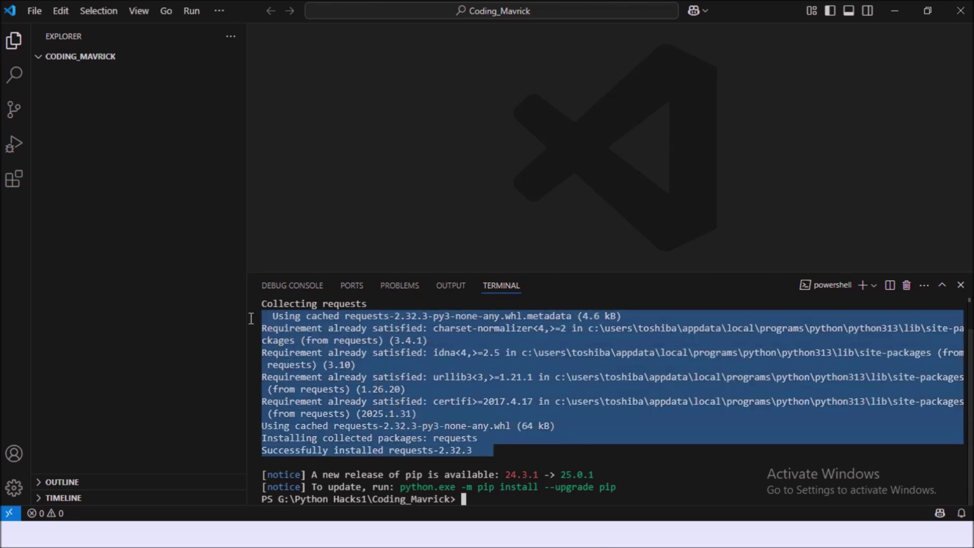
{"action": "left_click", "coordinate": [512, 502]}
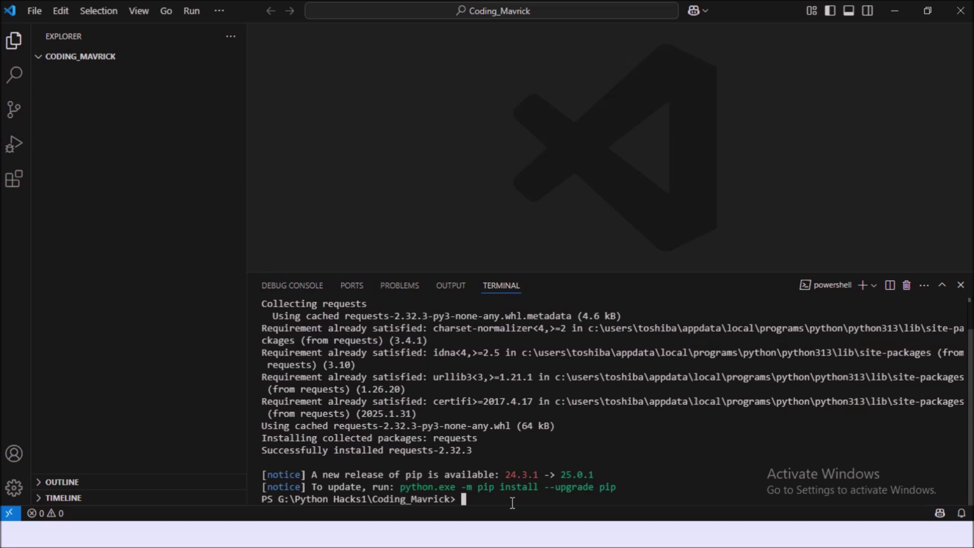
Run pip show requests, recalled from command history, to list the package details.
{"action": "key", "text": "Up"}
{"action": "key", "text": "Up"}
{"action": "key", "text": "Up"}
{"action": "key", "text": "Up"}
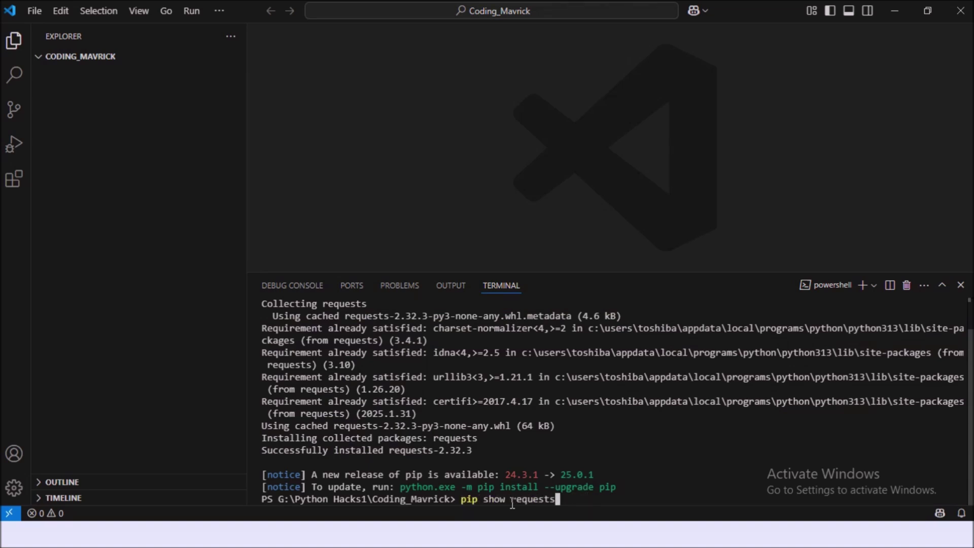
{"action": "key", "text": "Return"}
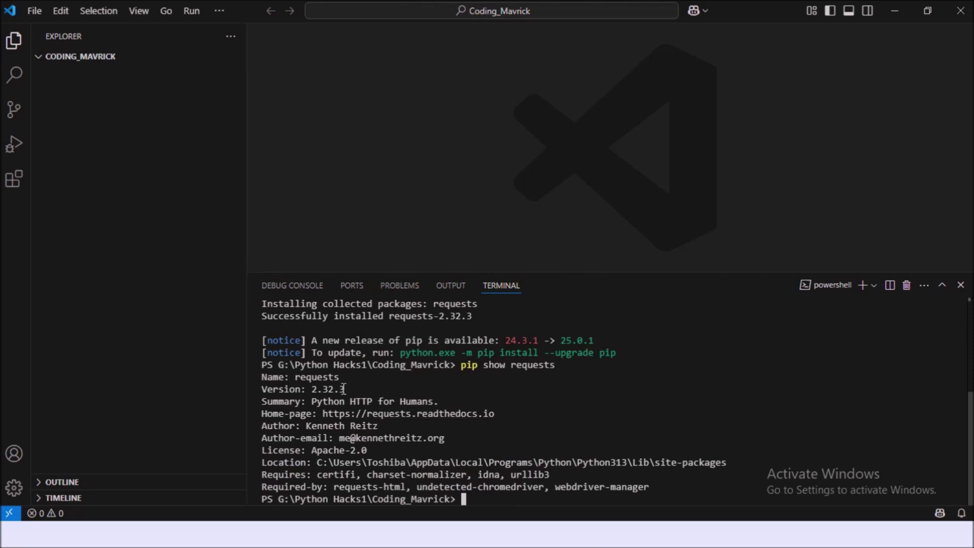
Highlight the pip show requests command, the Version: 2.32.3 line and the summary line.
{"action": "left_click_drag", "start_coordinate": [456, 365], "coordinate": [574, 365]}
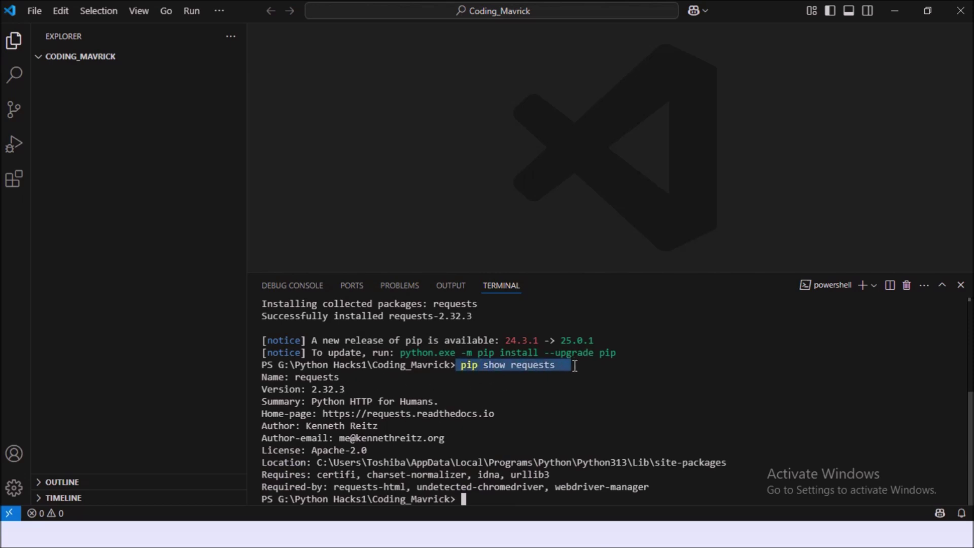
{"action": "left_click_drag", "start_coordinate": [358, 388], "coordinate": [254, 385]}
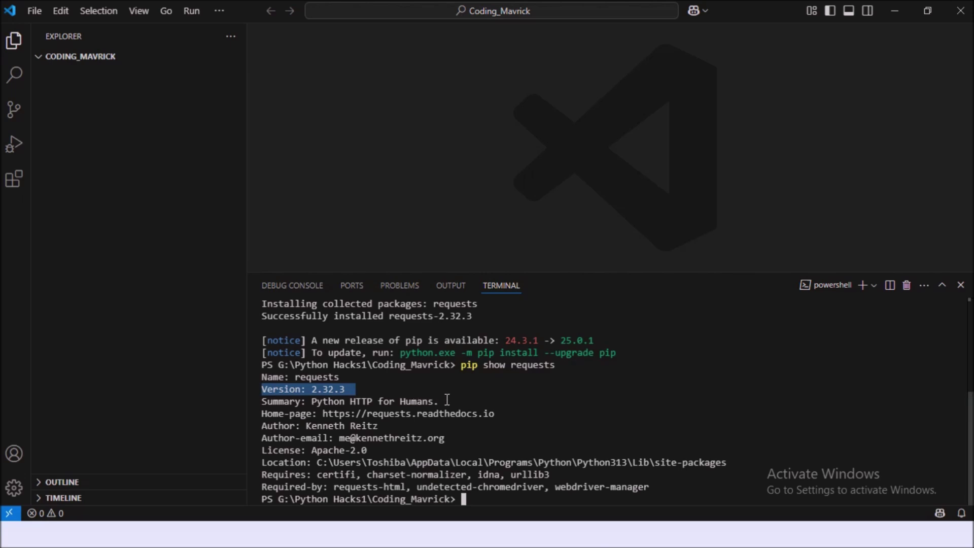
{"action": "left_click_drag", "start_coordinate": [446, 400], "coordinate": [260, 403]}
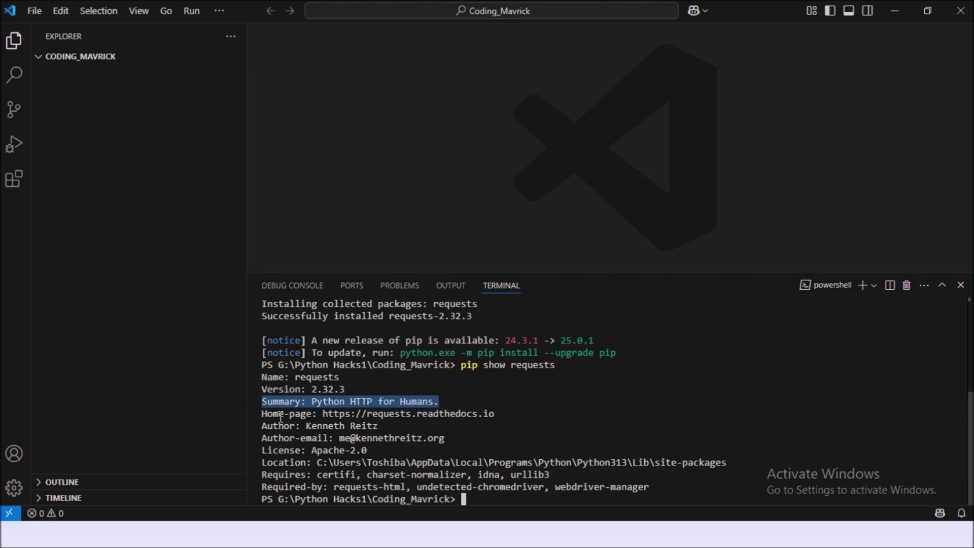